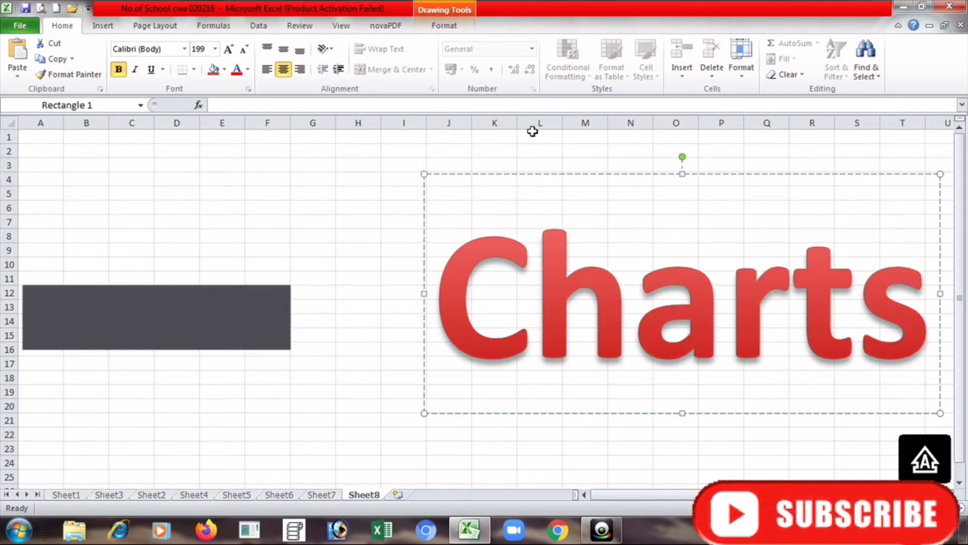
Move the Charts WordArt slightly up and to the right on Sheet8.
{"action": "left_click_drag", "start_coordinate": [534, 172], "coordinate": [543, 153]}
{"action": "left_click", "coordinate": [282, 265]}
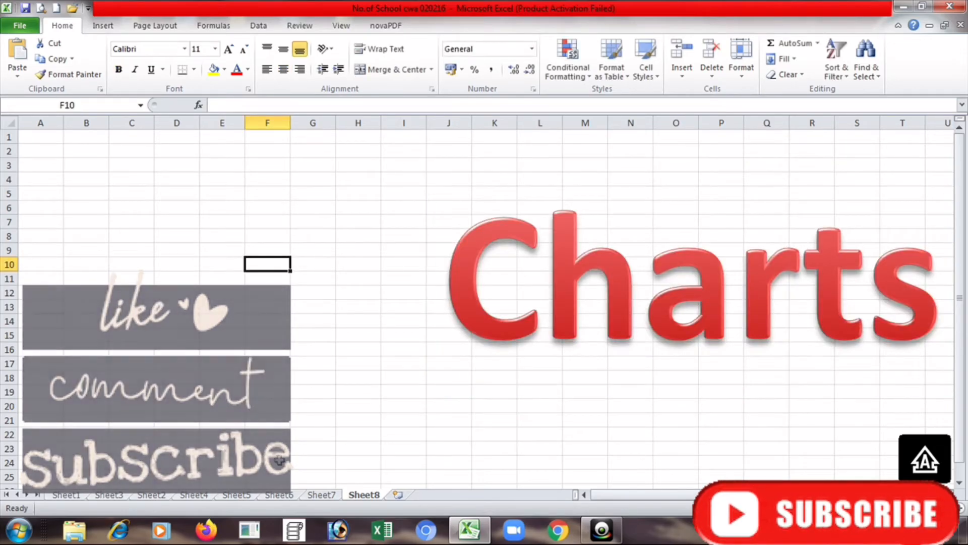
Copy the Govt. block table A2:E15 from Sheet1 to Sheet8 starting at A2, and autofit the Block column's width.
{"action": "left_click", "coordinate": [67, 495]}
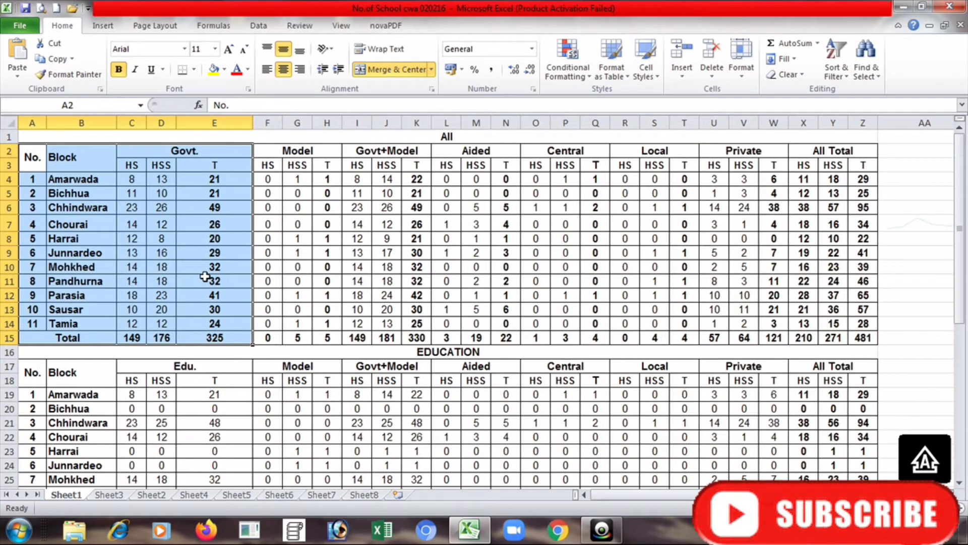
{"action": "left_click", "coordinate": [108, 495]}
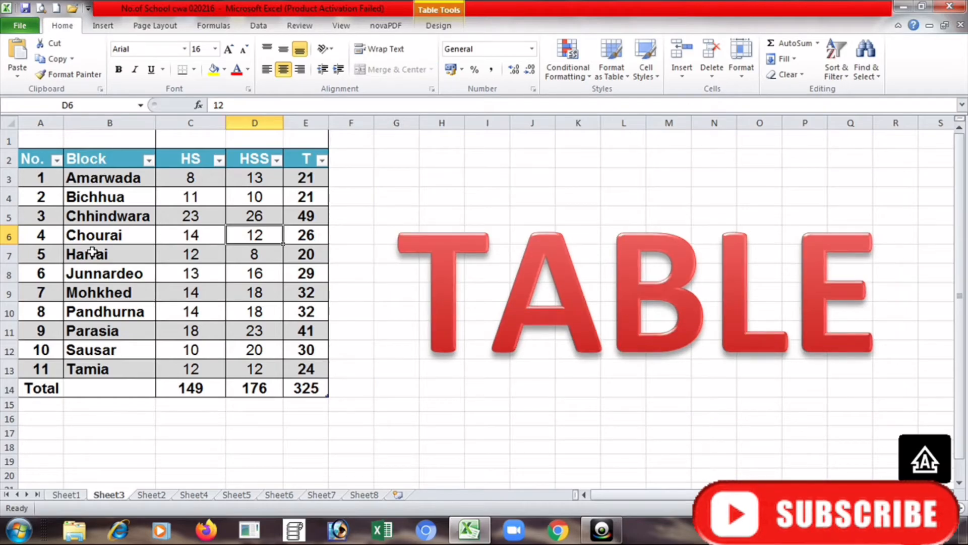
{"action": "left_click", "coordinate": [66, 494]}
{"action": "left_click_drag", "start_coordinate": [37, 159], "coordinate": [241, 334]}
{"action": "key", "text": "ctrl+c"}
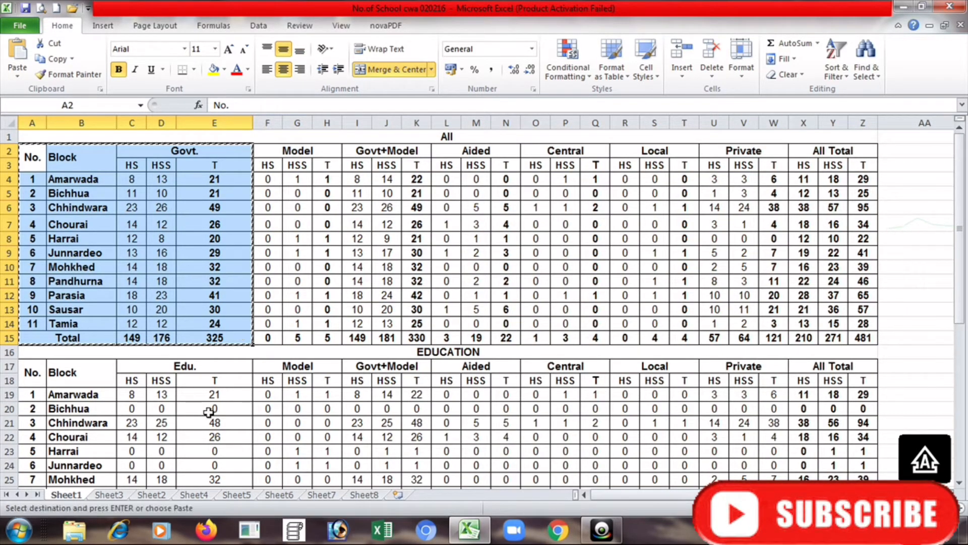
{"action": "left_click", "coordinate": [364, 498]}
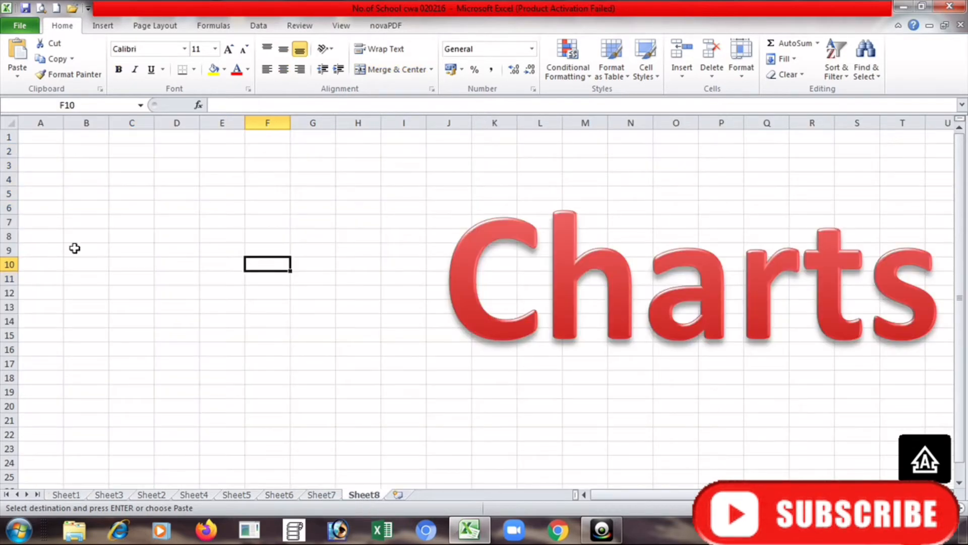
{"action": "left_click", "coordinate": [52, 147]}
{"action": "key", "text": "ctrl+v"}
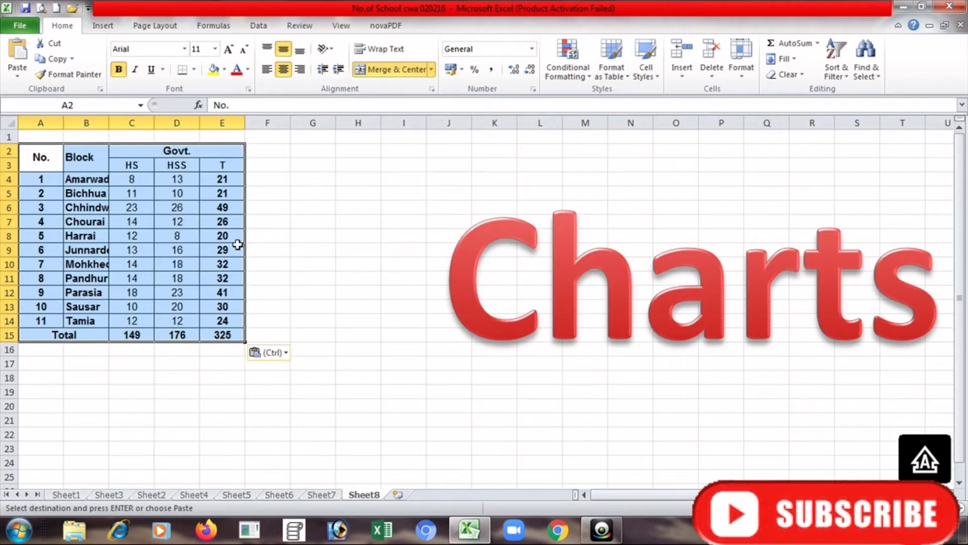
{"action": "left_click", "coordinate": [356, 308]}
{"action": "double_click", "coordinate": [109, 122]}
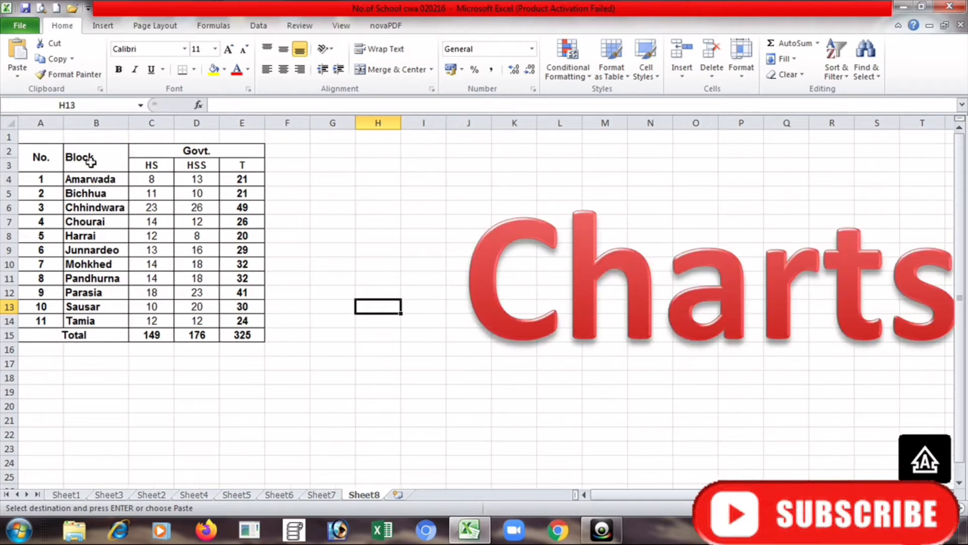
Unmerge the table's header cells in rows 2 and 3, and move the No. and Block headings down to row 3.
{"action": "left_click_drag", "start_coordinate": [47, 157], "coordinate": [183, 165]}
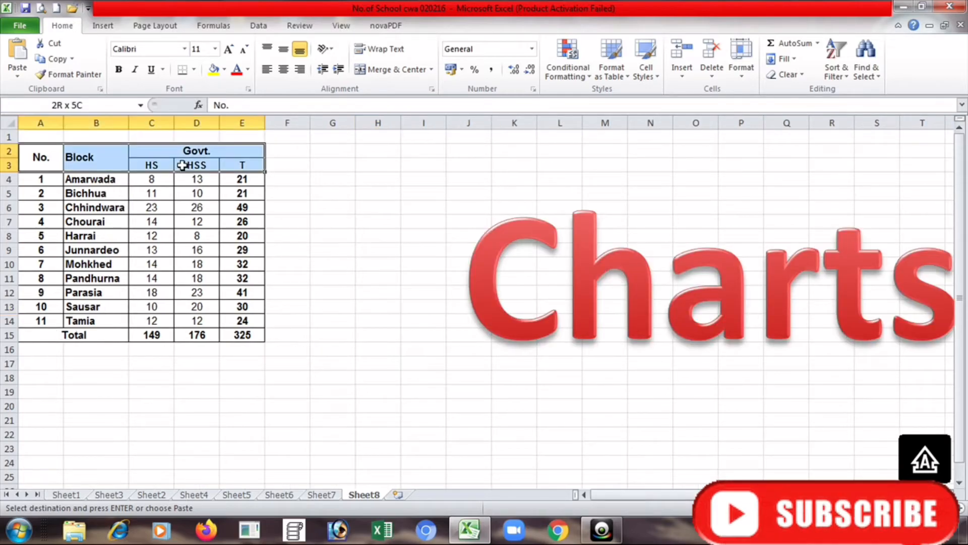
{"action": "left_click", "coordinate": [386, 69]}
{"action": "left_click", "coordinate": [285, 235]}
{"action": "left_click_drag", "start_coordinate": [46, 151], "coordinate": [98, 151]}
{"action": "key", "text": "ctrl+x"}
{"action": "key", "text": "Down"}
{"action": "key", "text": "Return"}
{"action": "key", "text": "Up"}
{"action": "key", "text": "Right"}
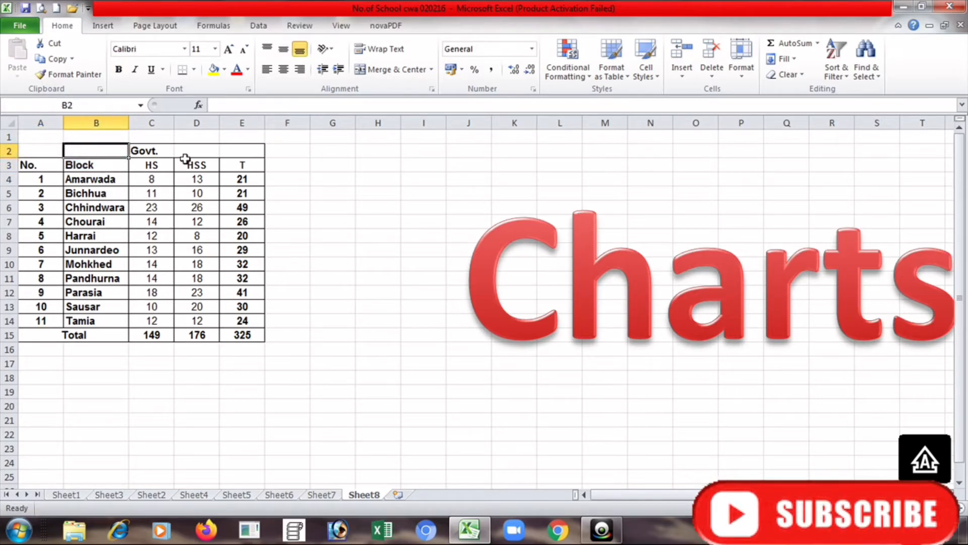
Delete the entire row 2 that holds the Govt. heading.
{"action": "right_click", "coordinate": [186, 160]}
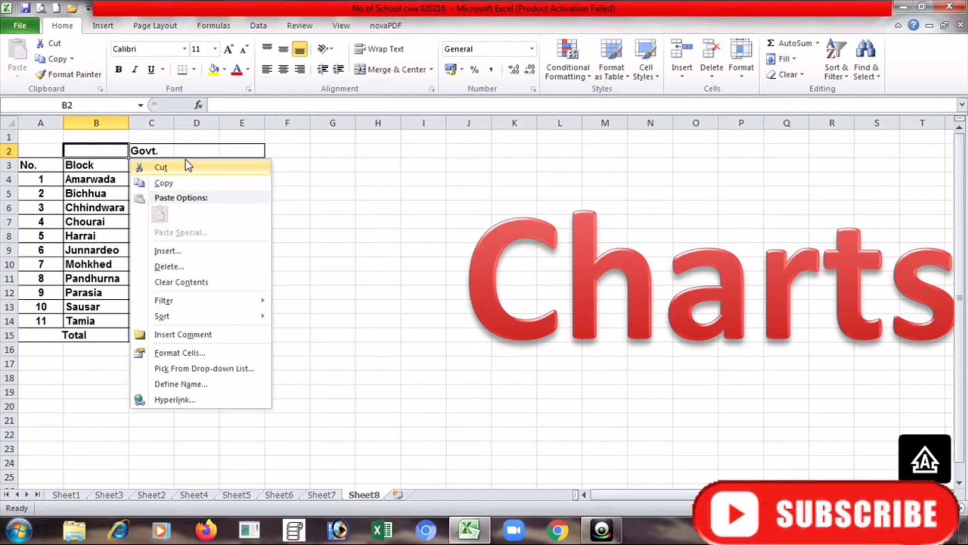
{"action": "key", "text": "d"}
{"action": "left_click", "coordinate": [186, 159]}
{"action": "key", "text": "Return"}
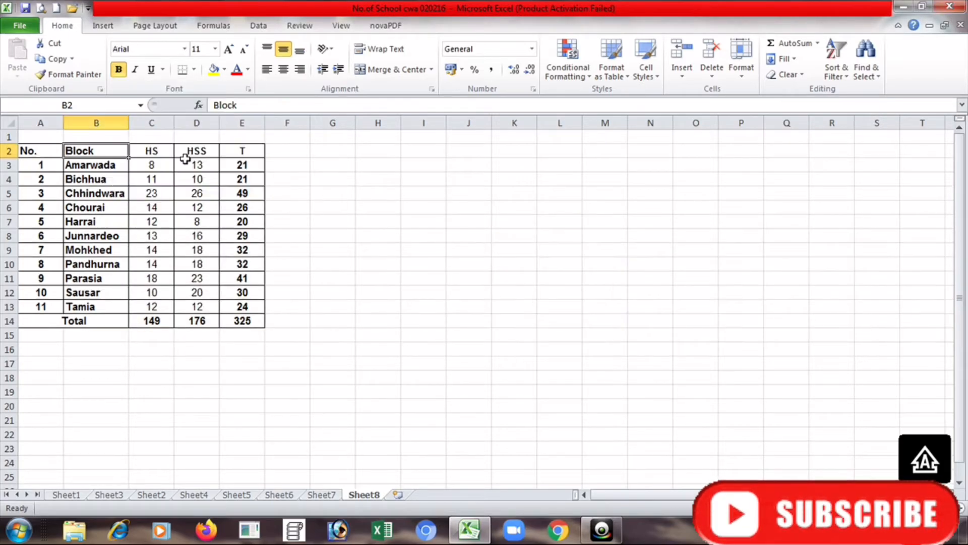
{"action": "left_click", "coordinate": [366, 334]}
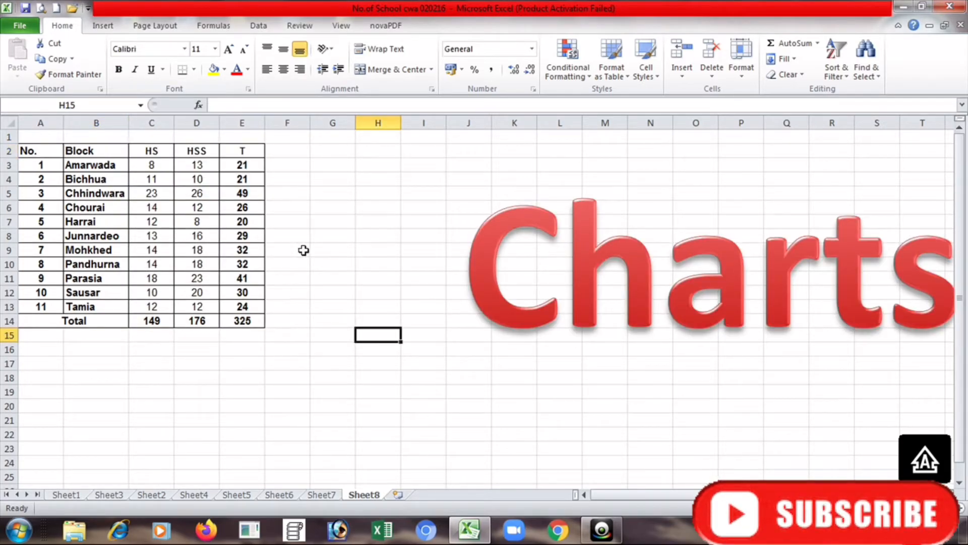
Centre the contents of table A2:E14 horizontally and widen column E.
{"action": "left_click_drag", "start_coordinate": [39, 151], "coordinate": [242, 321]}
{"action": "left_click", "coordinate": [284, 69]}
{"action": "left_click", "coordinate": [298, 323]}
{"action": "left_click_drag", "start_coordinate": [265, 122], "coordinate": [292, 123]}
{"action": "left_click", "coordinate": [281, 292]}
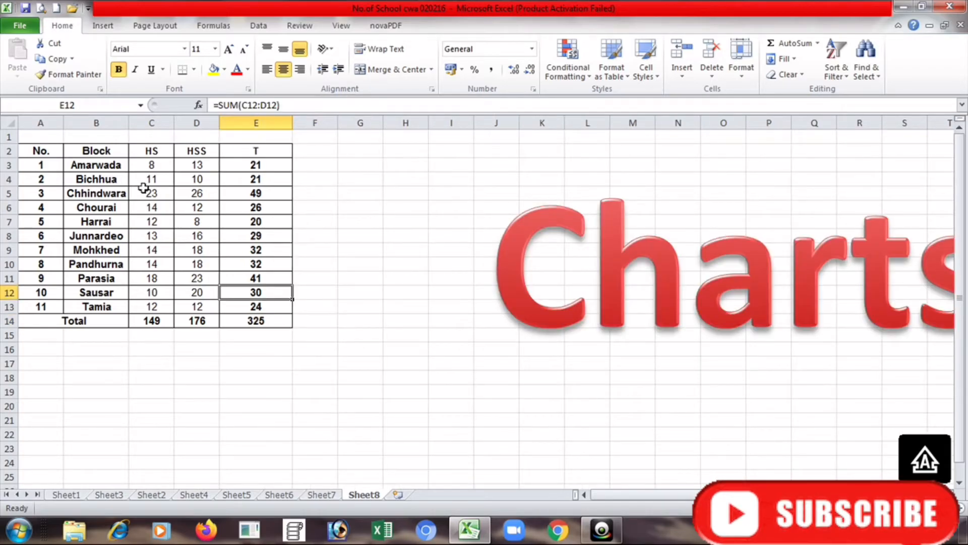
Move the Charts WordArt left so its whole text fits in view beside the table.
{"action": "left_click", "coordinate": [751, 308]}
{"action": "left_click_drag", "start_coordinate": [105, 149], "coordinate": [260, 310]}
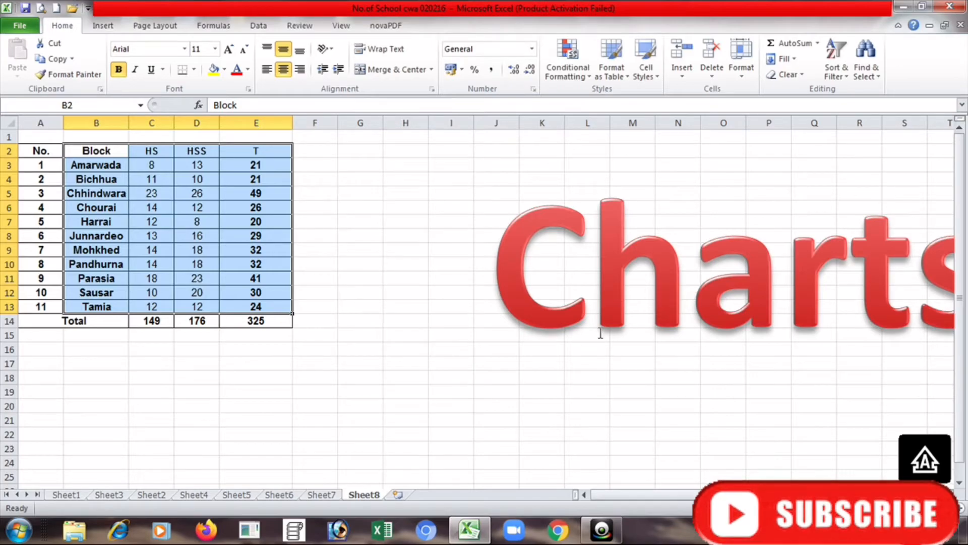
{"action": "left_click", "coordinate": [607, 310]}
{"action": "left_click", "coordinate": [482, 383]}
{"action": "left_click_drag", "start_coordinate": [446, 385], "coordinate": [441, 385]}
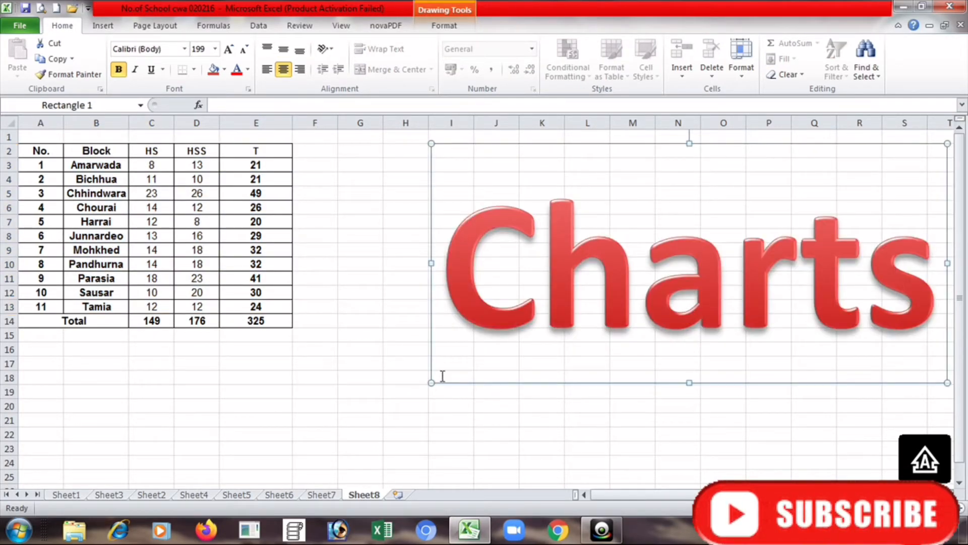
Insert a 2-D clustered column chart from B2:E13, leaving out the No. column and the Total row.
{"action": "left_click", "coordinate": [324, 310]}
{"action": "left_click_drag", "start_coordinate": [94, 150], "coordinate": [239, 306]}
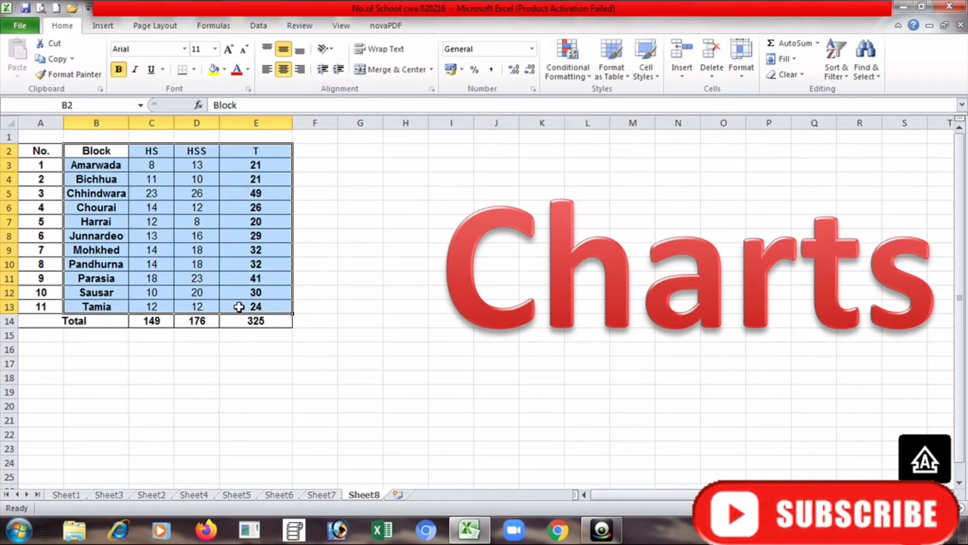
{"action": "left_click", "coordinate": [156, 26]}
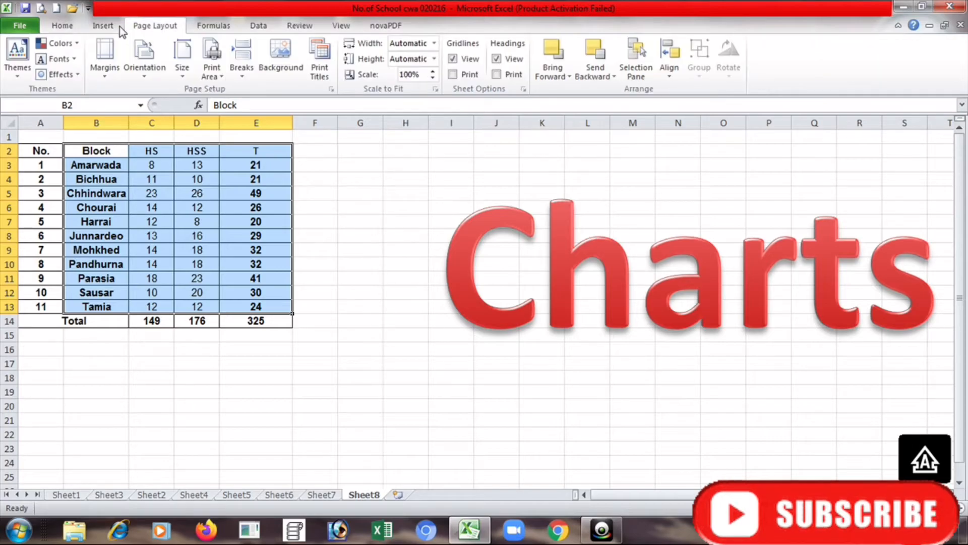
{"action": "left_click", "coordinate": [103, 26]}
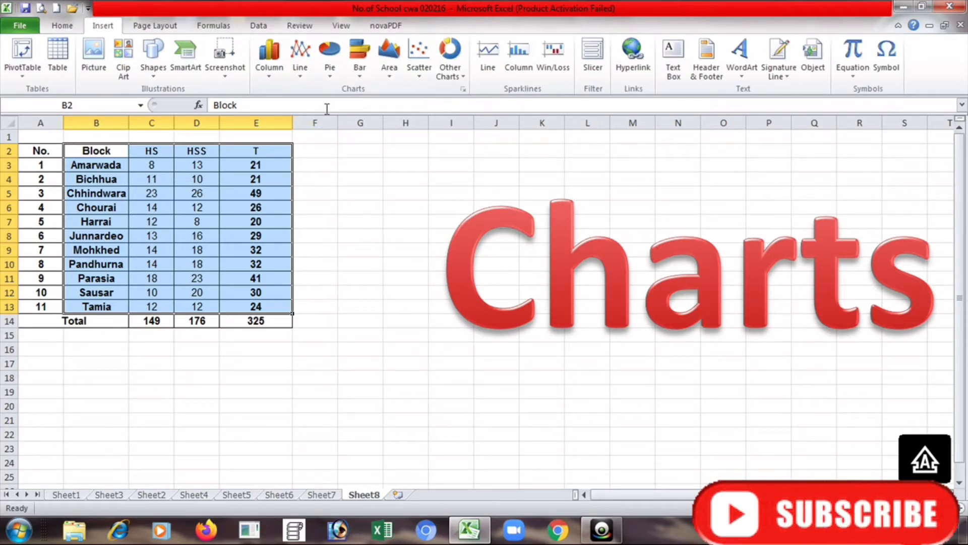
{"action": "left_click", "coordinate": [267, 60]}
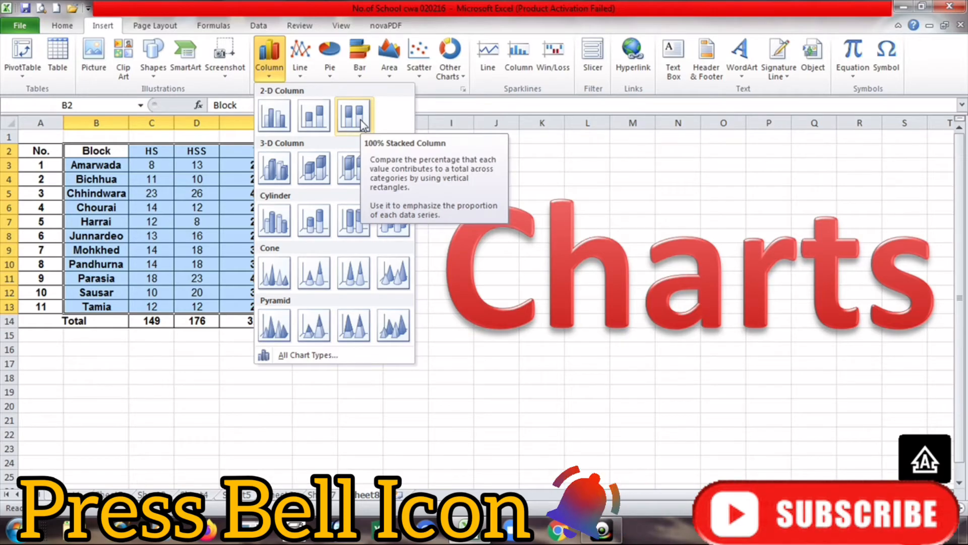
{"action": "left_click", "coordinate": [281, 123]}
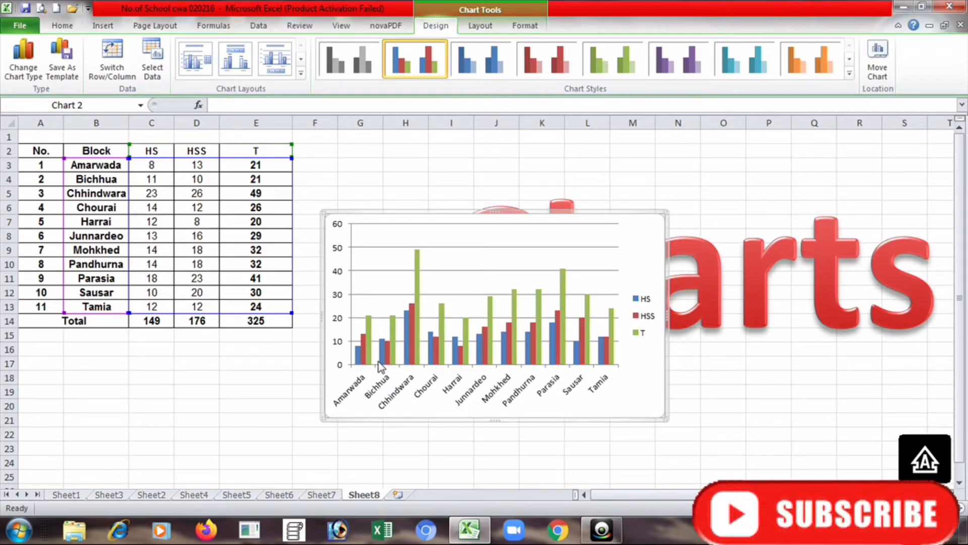
Move the column chart up to about row 4 and enlarge it to reach about column P and row 25.
{"action": "mouse_move", "coordinate": [366, 367]}
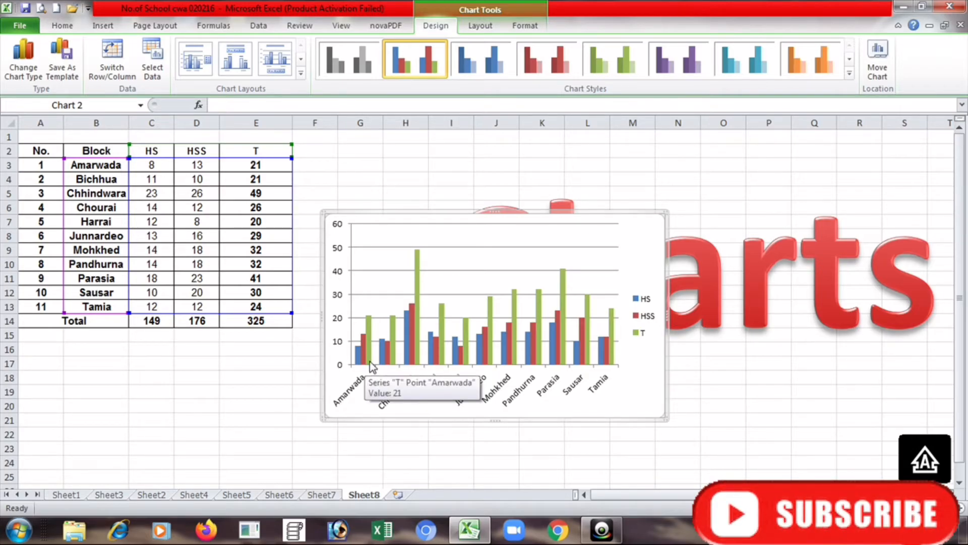
{"action": "left_click", "coordinate": [527, 305]}
{"action": "left_click_drag", "start_coordinate": [607, 216], "coordinate": [604, 179]}
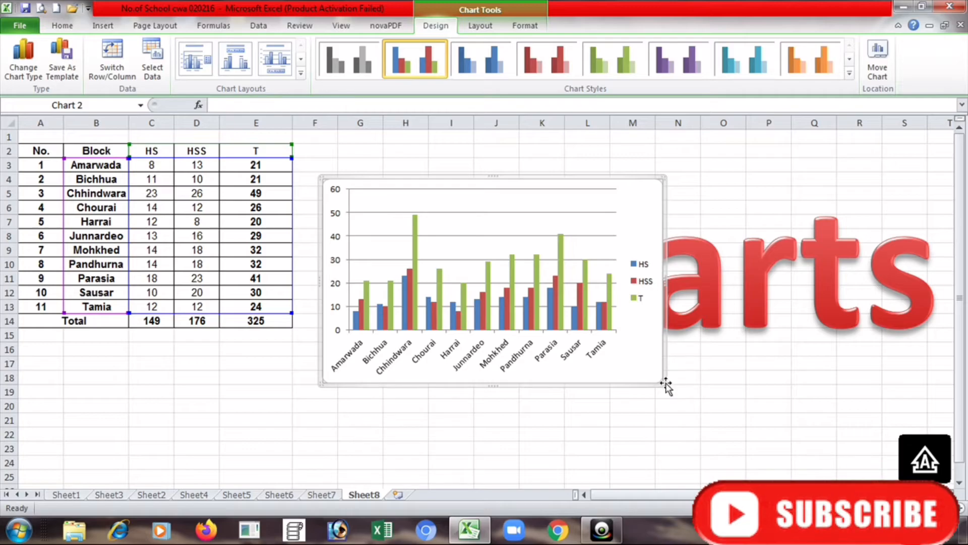
{"action": "left_click_drag", "start_coordinate": [666, 385], "coordinate": [796, 472]}
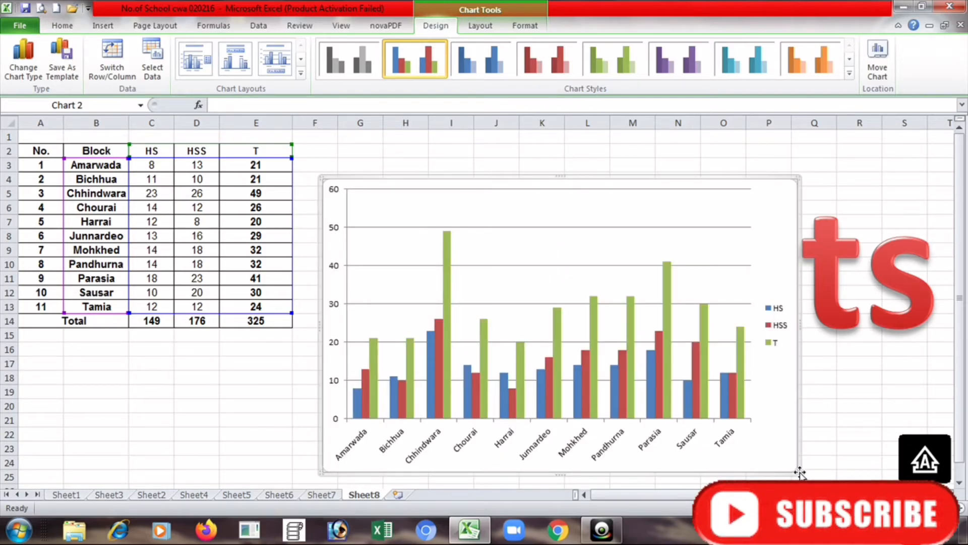
Limit the chart's source data to HS and HSS for Amarwada through Harrai, and move the chart up to row 2.
{"action": "left_click", "coordinate": [677, 326]}
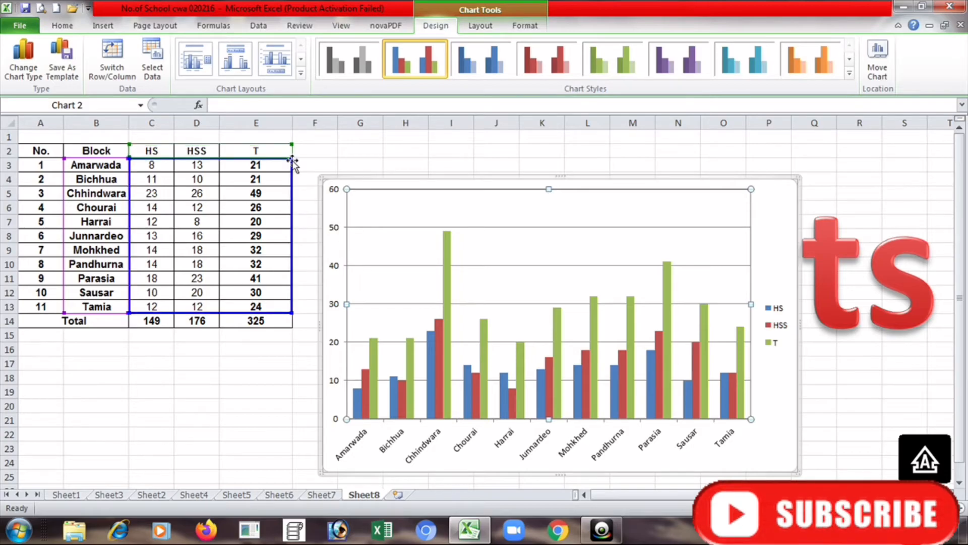
{"action": "left_click_drag", "start_coordinate": [280, 157], "coordinate": [222, 158]}
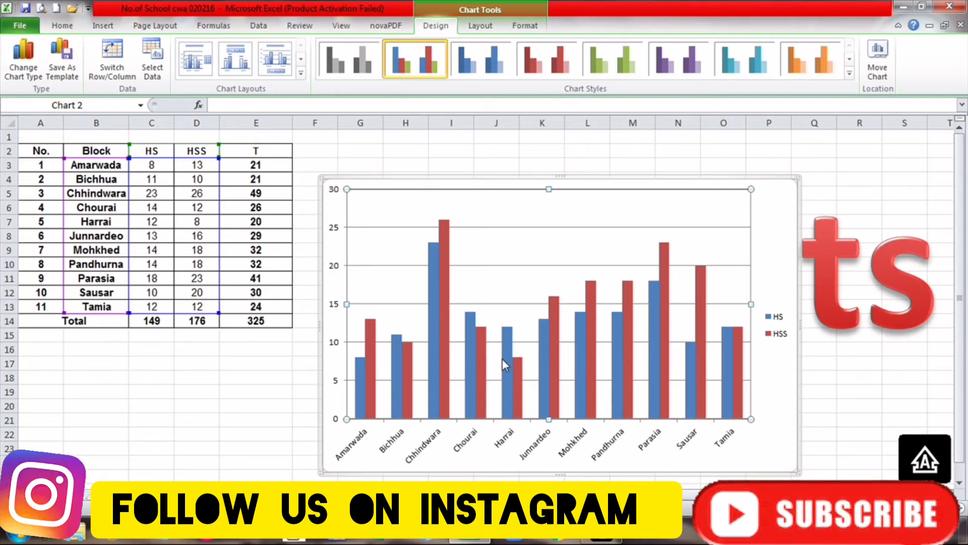
{"action": "mouse_move", "coordinate": [502, 362]}
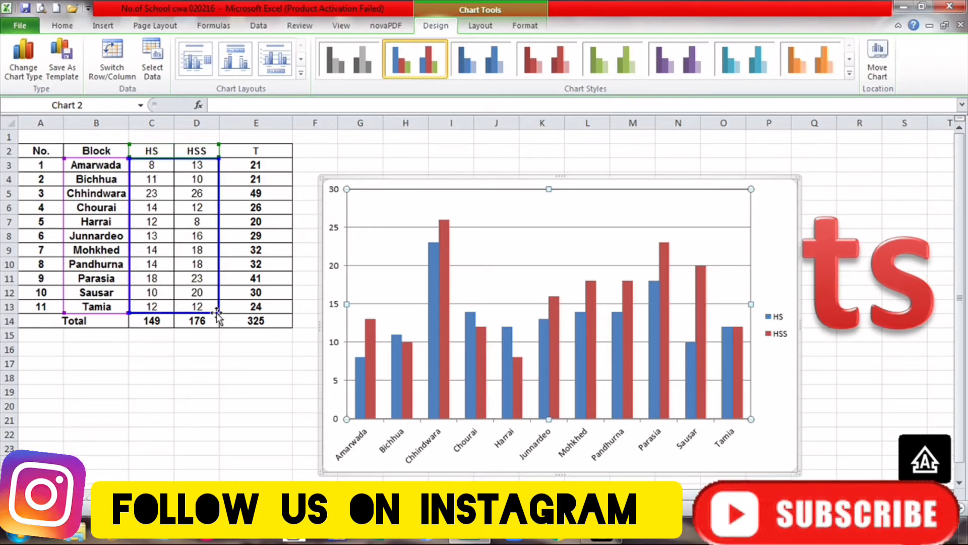
{"action": "left_click_drag", "start_coordinate": [218, 312], "coordinate": [216, 230]}
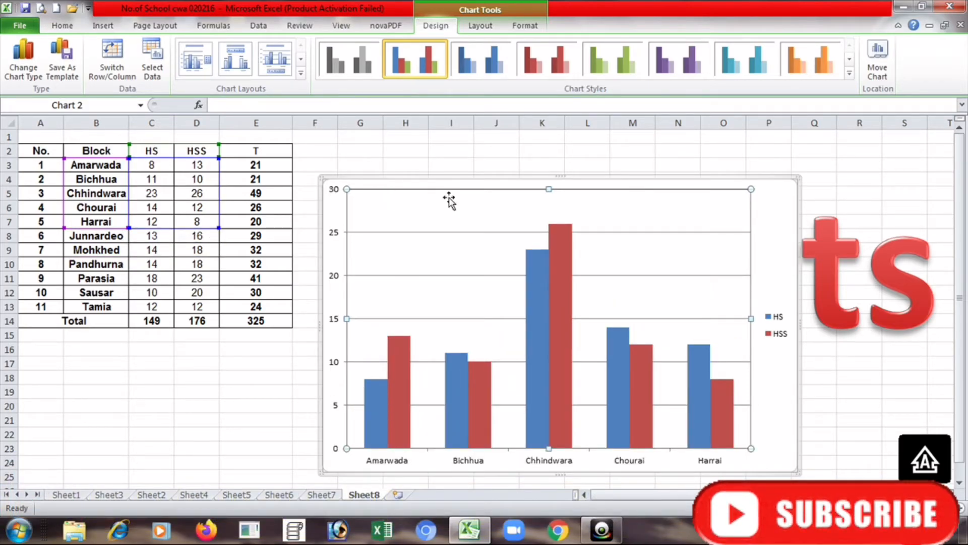
{"action": "left_click", "coordinate": [458, 178]}
{"action": "left_click_drag", "start_coordinate": [458, 168], "coordinate": [455, 146]}
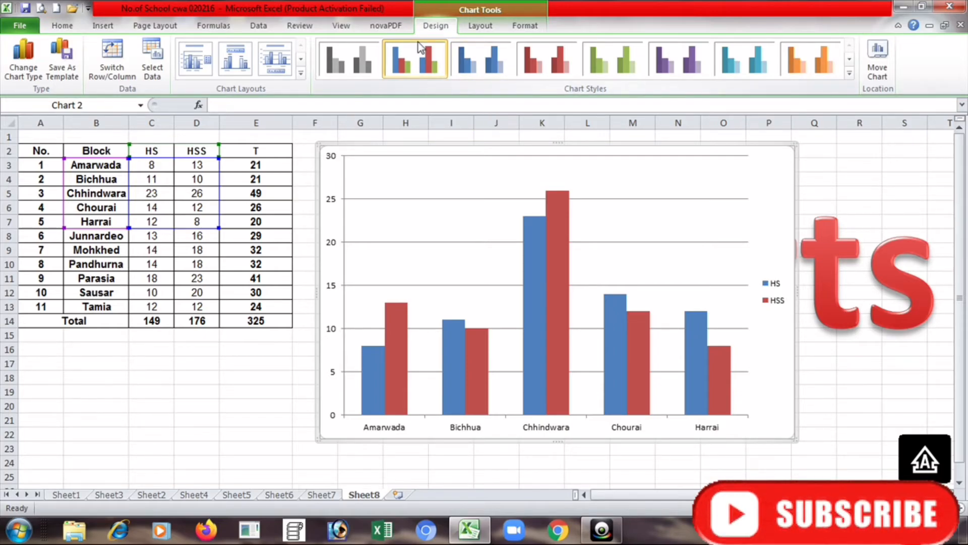
Try the plain red, green, purple, teal and orange chart styles on the column chart.
{"action": "left_click", "coordinate": [530, 61]}
{"action": "left_click", "coordinate": [613, 63]}
{"action": "left_click", "coordinate": [665, 73]}
{"action": "left_click", "coordinate": [727, 68]}
{"action": "left_click", "coordinate": [805, 70]}
Try the black-background chart styles in blue, orange, teal, purple, green and red.
{"action": "left_click", "coordinate": [851, 74]}
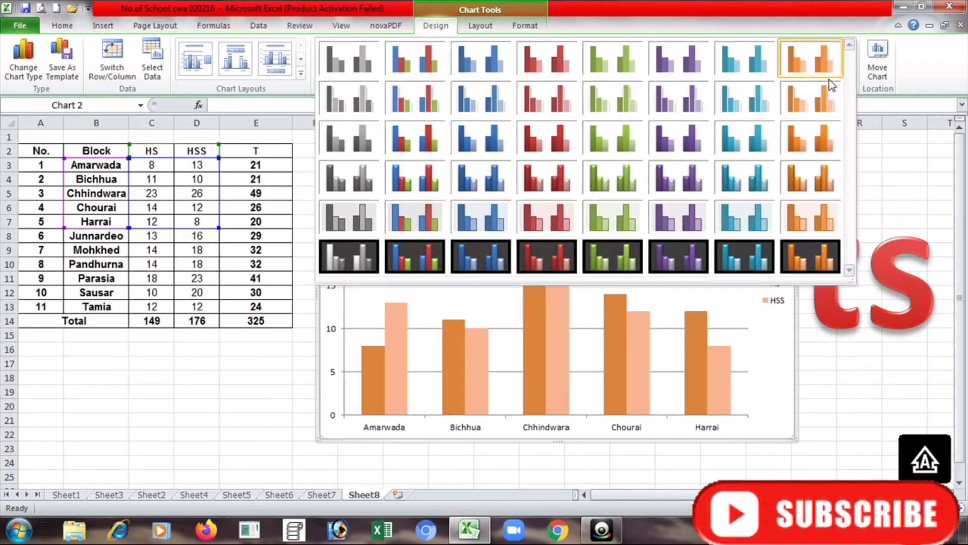
{"action": "left_click", "coordinate": [474, 259]}
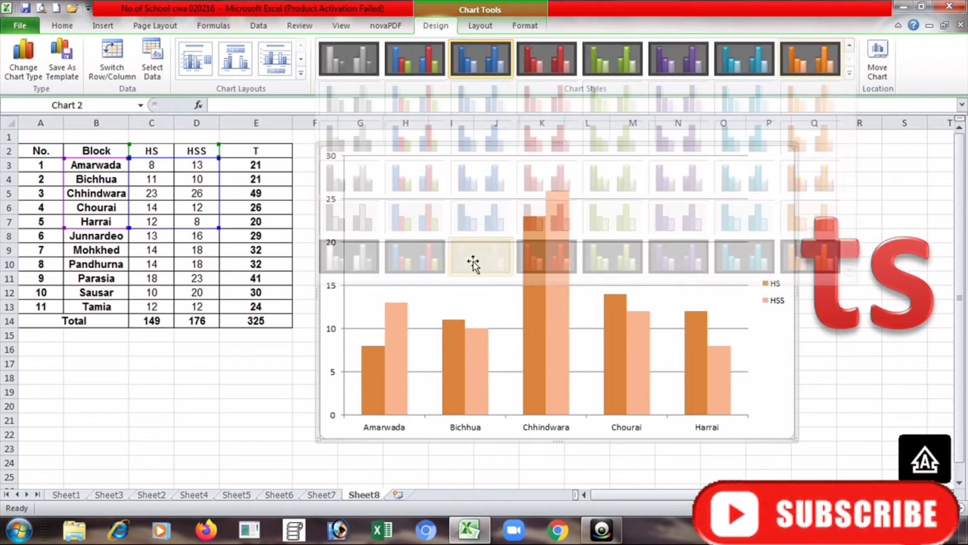
{"action": "left_click", "coordinate": [807, 60]}
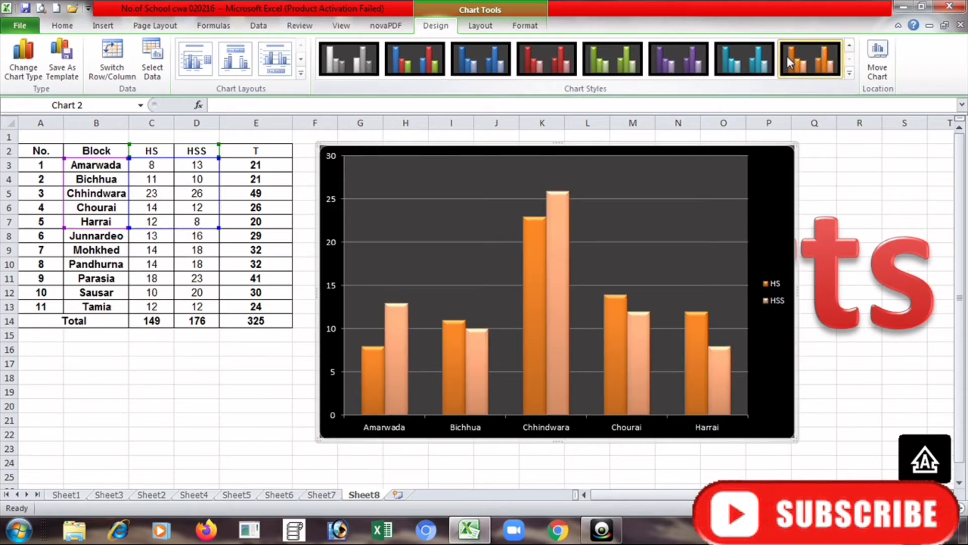
{"action": "left_click", "coordinate": [742, 60]}
{"action": "left_click", "coordinate": [685, 59]}
{"action": "left_click", "coordinate": [597, 59]}
{"action": "left_click", "coordinate": [561, 59]}
Apply the blue black-background chart style to the column chart after trying the orange and multicoloured variants, and deselect the chart.
{"action": "left_click", "coordinate": [849, 74]}
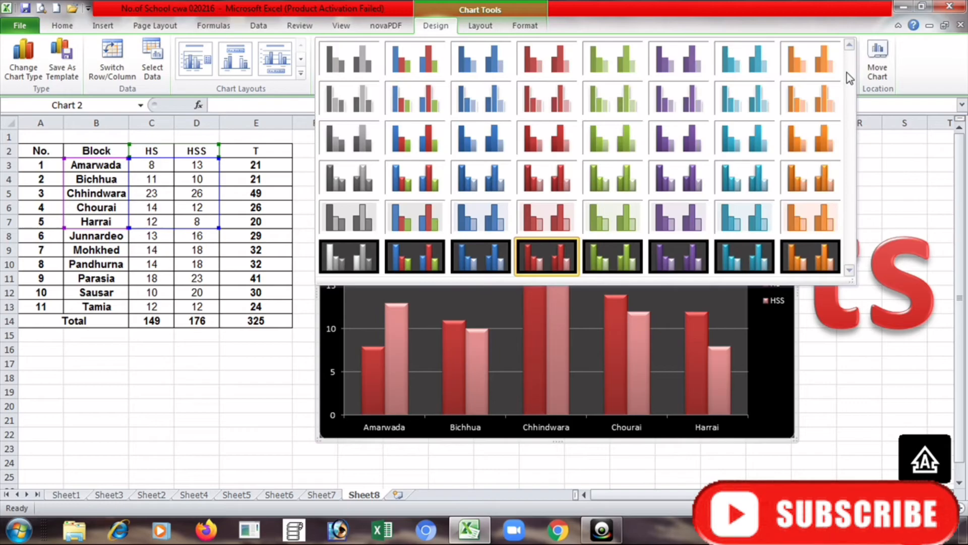
{"action": "left_click", "coordinate": [820, 271]}
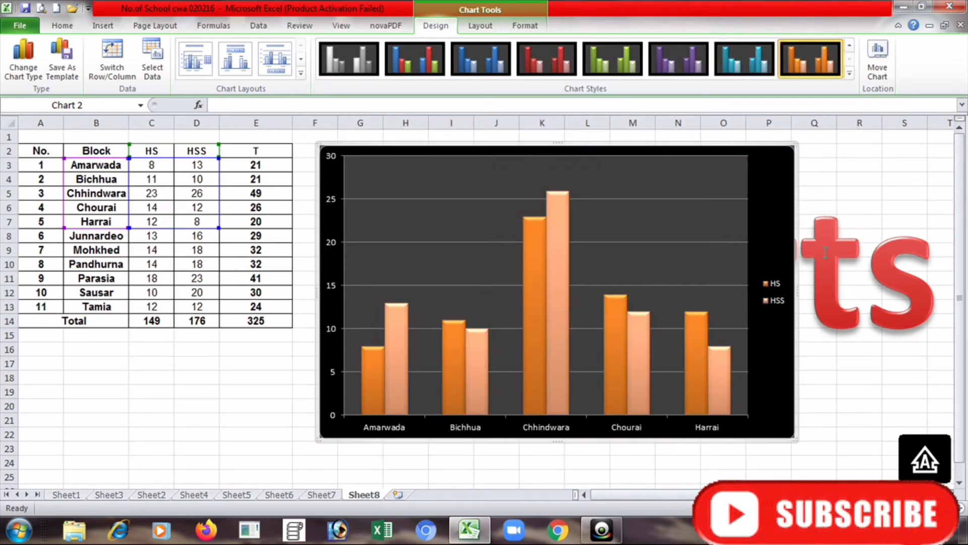
{"action": "left_click", "coordinate": [402, 63]}
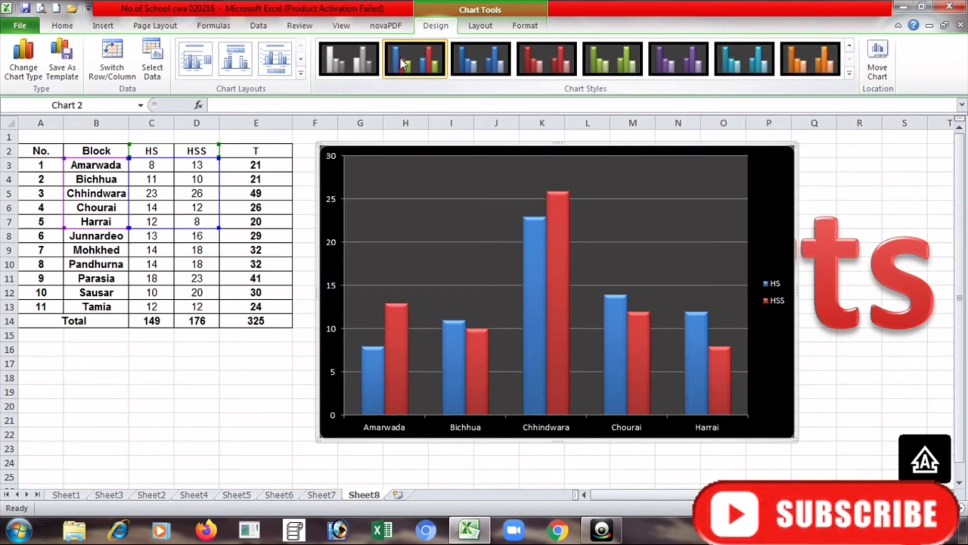
{"action": "left_click", "coordinate": [463, 58]}
{"action": "left_click", "coordinate": [168, 416]}
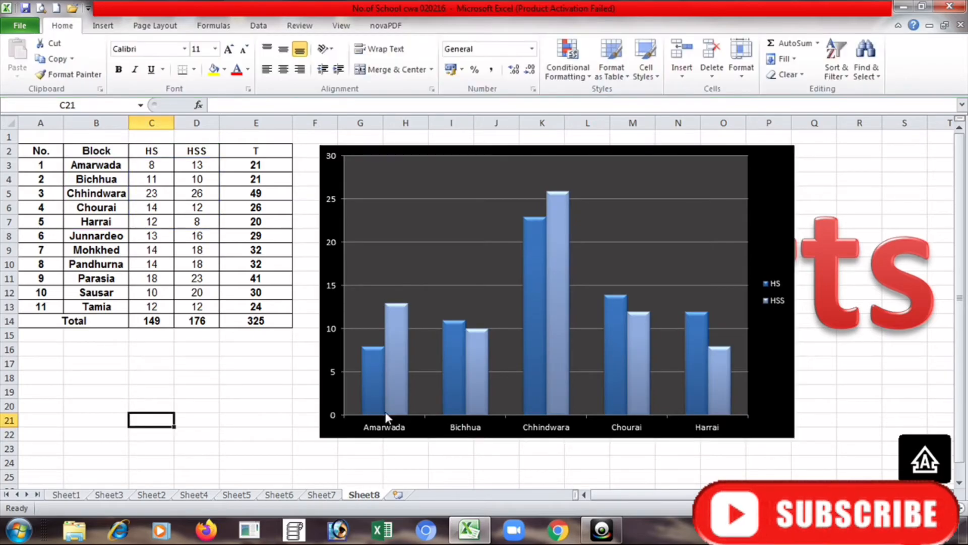
Apply the chart layout that has a chart title, titles on both axes and a legend beside the plot to the column chart.
{"action": "left_click", "coordinate": [583, 316]}
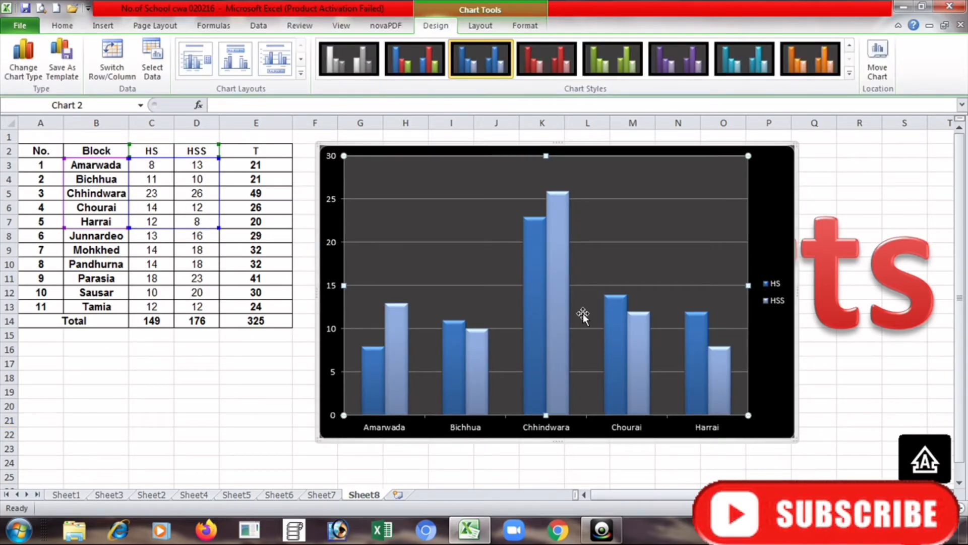
{"action": "left_click", "coordinate": [289, 74]}
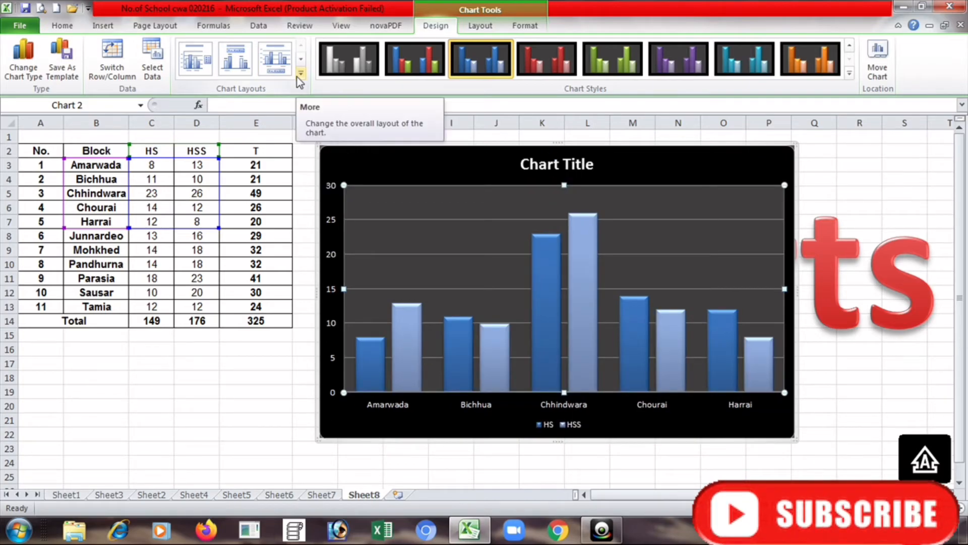
{"action": "left_click", "coordinate": [302, 75]}
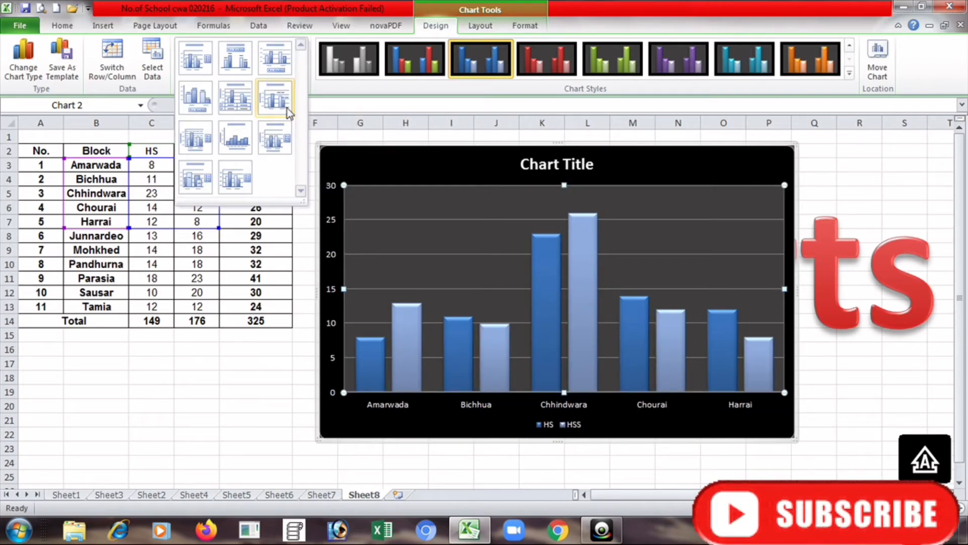
{"action": "left_click", "coordinate": [276, 142]}
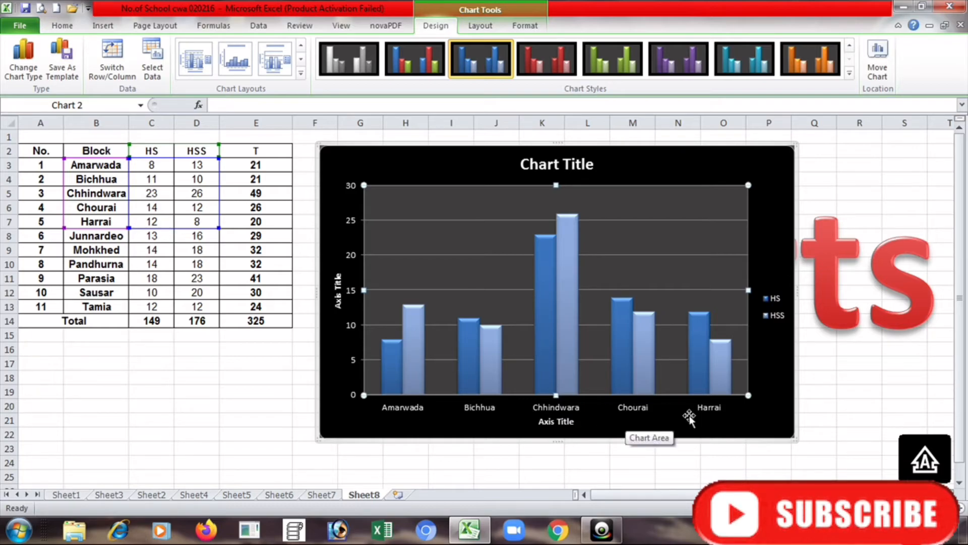
Enlarge the column chart from its lower-right corner so it extends to about column R and row 24.
{"action": "left_click", "coordinate": [726, 365]}
{"action": "left_click", "coordinate": [780, 416]}
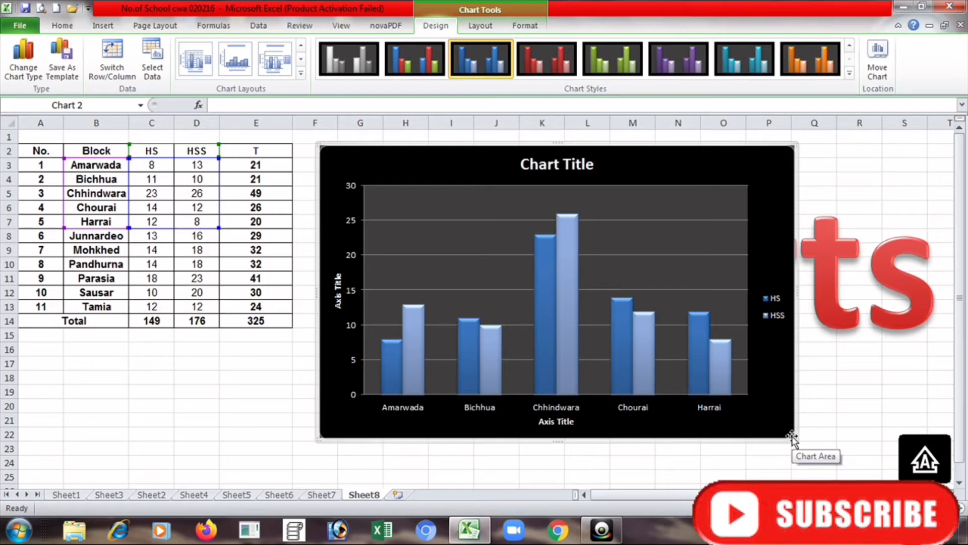
{"action": "left_click_drag", "start_coordinate": [792, 436], "coordinate": [876, 471]}
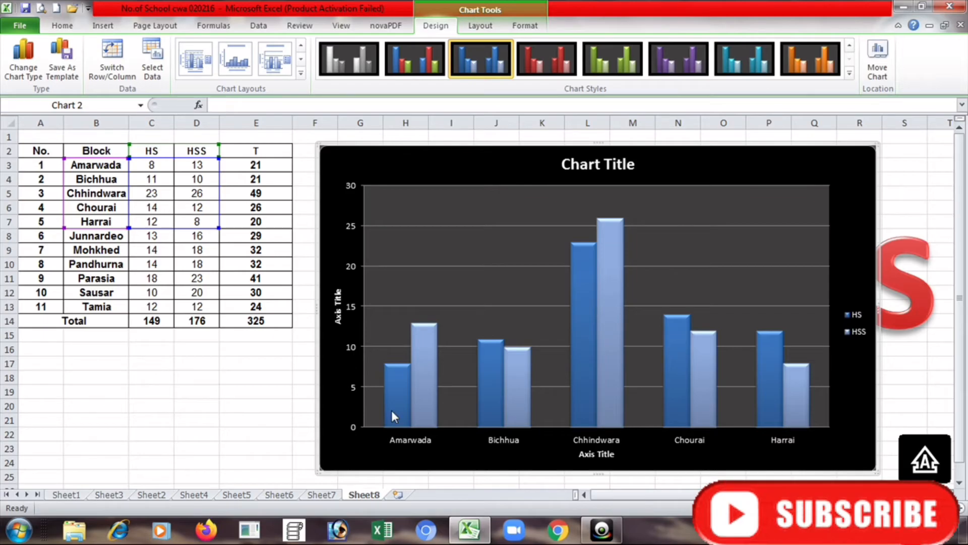
{"action": "mouse_move", "coordinate": [417, 401]}
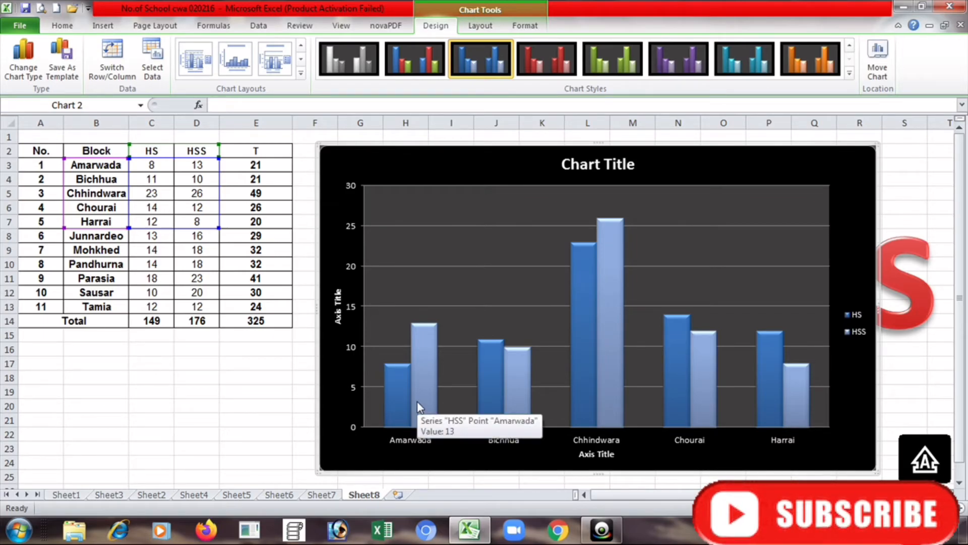